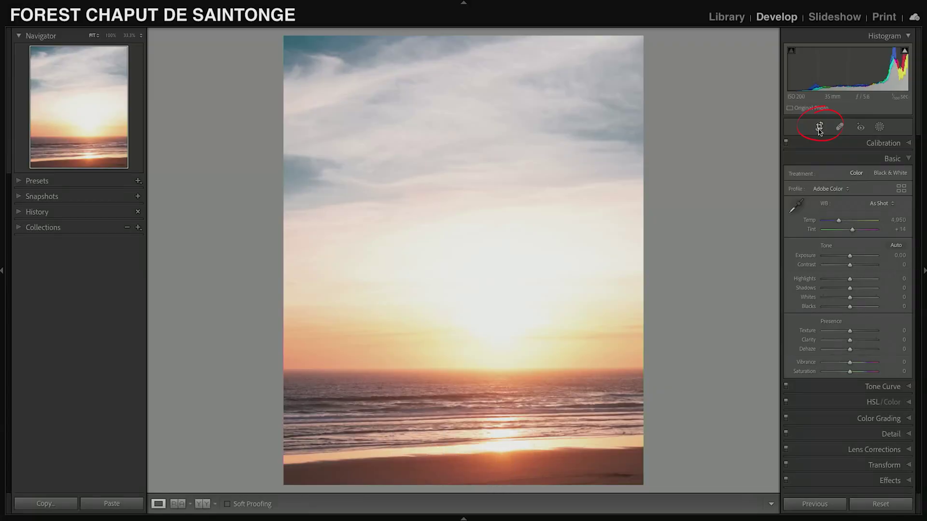
- Start a crop locked to 16 x 9, test flipping its orientation, then switch the ratio to 1.91 x 1
{"action": "left_click", "coordinate": [819, 128]}
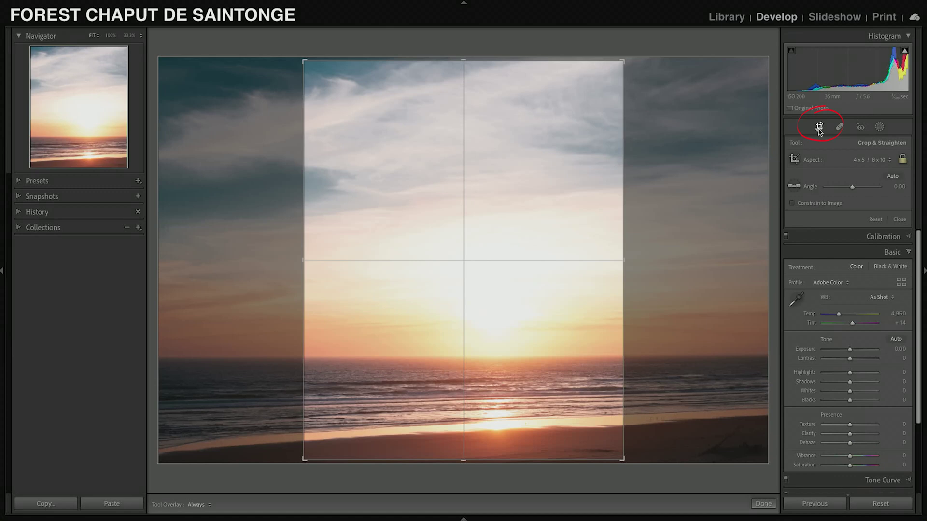
{"action": "left_click", "coordinate": [870, 159]}
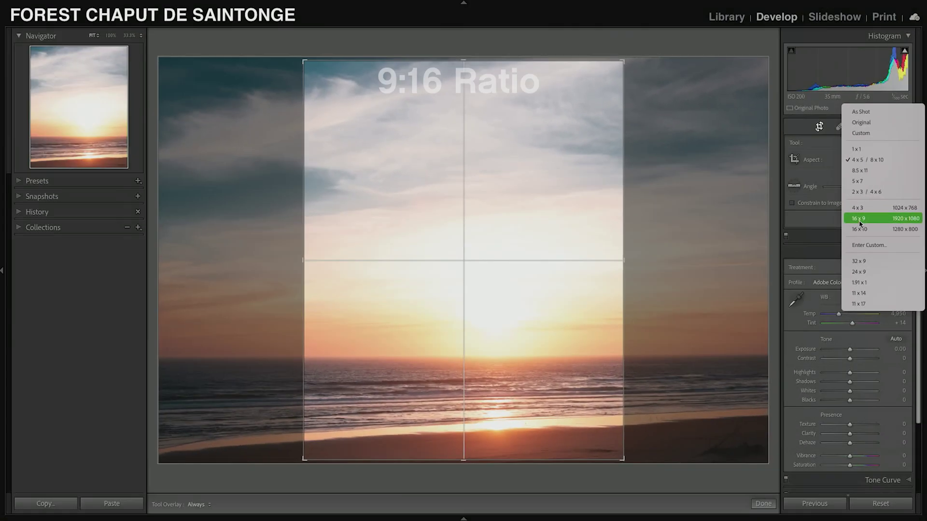
{"action": "left_click", "coordinate": [859, 220]}
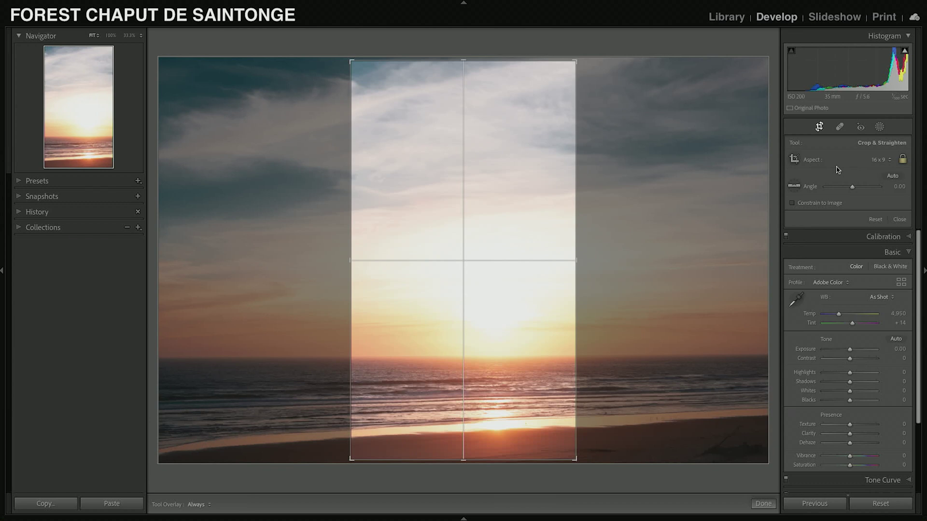
{"action": "key", "text": "x"}
{"action": "key", "text": "x"}
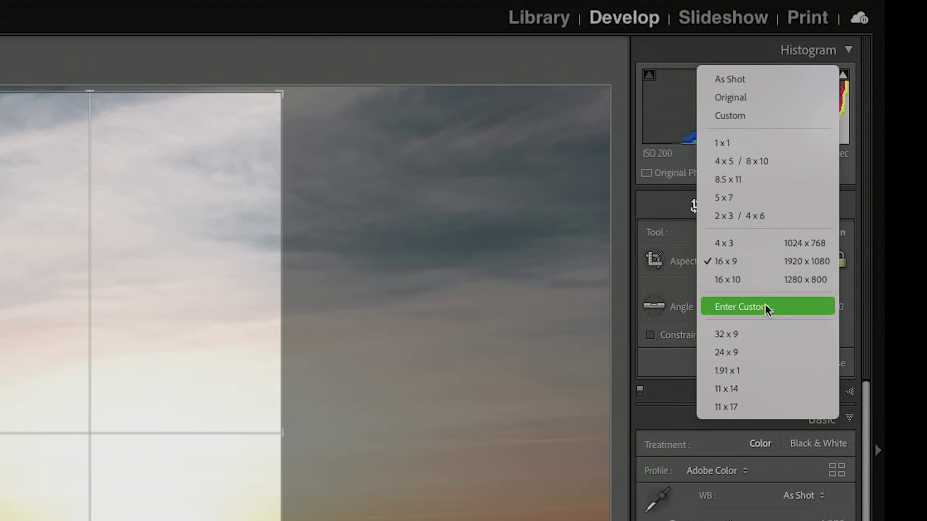
{"action": "left_click", "coordinate": [732, 373]}
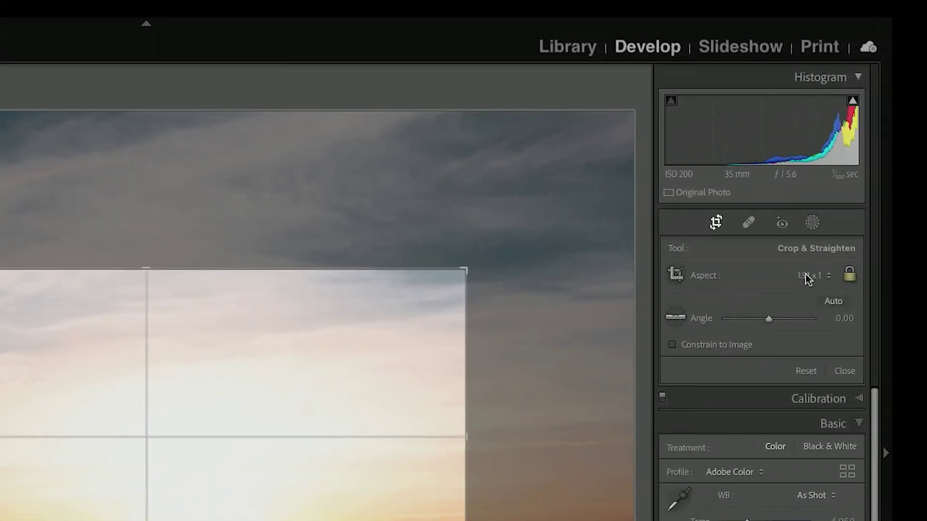
- Bring up the crop Aspect ratio list again over the 1.91 x 1 frame
{"action": "left_click", "coordinate": [807, 279]}
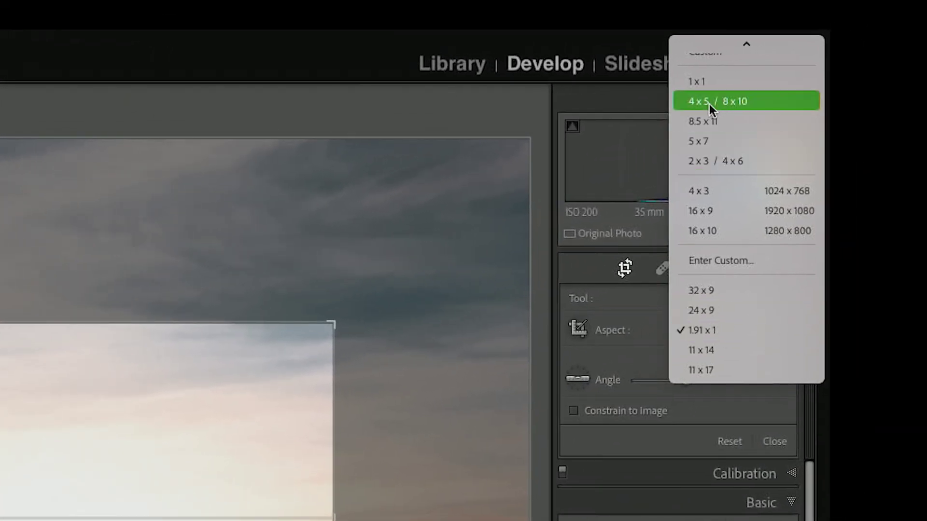
- Try a portrait 4 x 5 crop, then change the crop to a square 1 x 1
{"action": "left_click", "coordinate": [711, 103]}
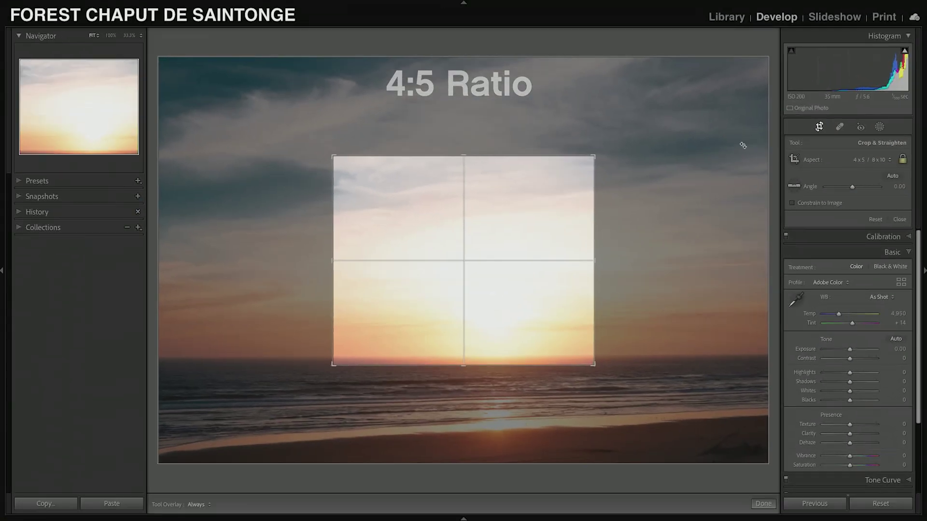
{"action": "key", "text": "x"}
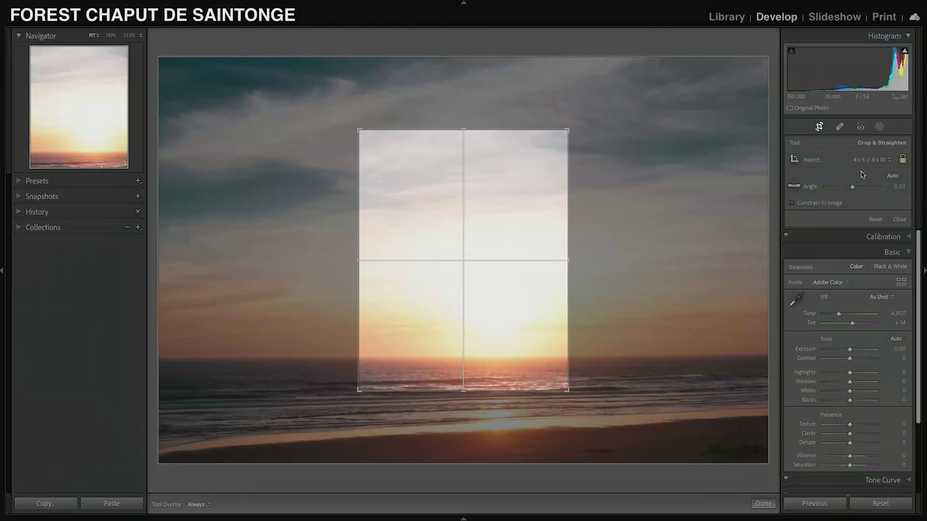
{"action": "left_click", "coordinate": [860, 158]}
{"action": "left_click", "coordinate": [857, 149]}
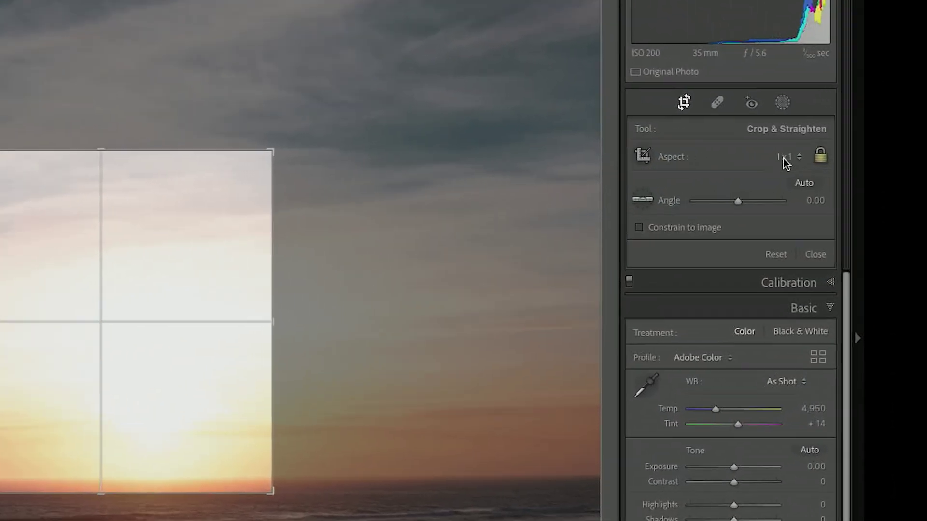
{"action": "left_click", "coordinate": [838, 159]}
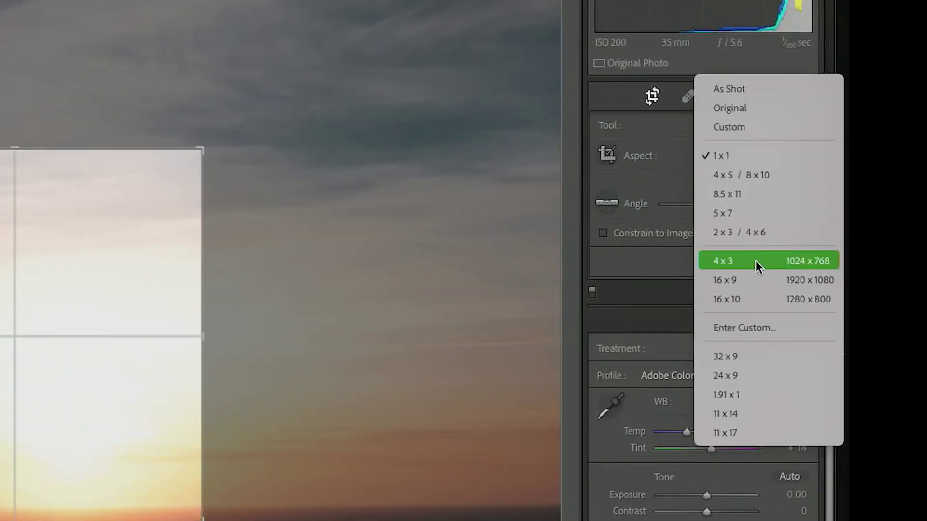
- Apply a full-width 1.91 x 1 crop with the horizon placed low, then return to the Library grid
{"action": "left_click", "coordinate": [735, 394]}
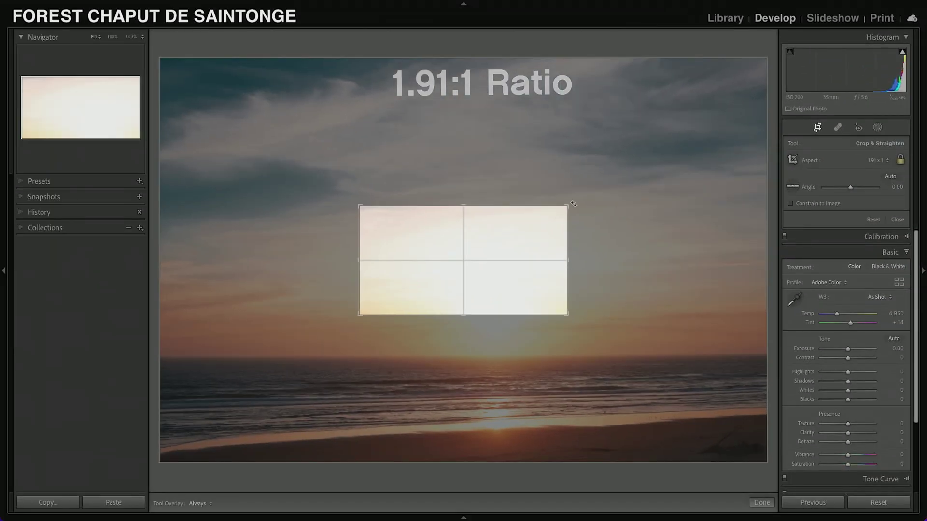
{"action": "left_click_drag", "start_coordinate": [573, 203], "coordinate": [691, 151]}
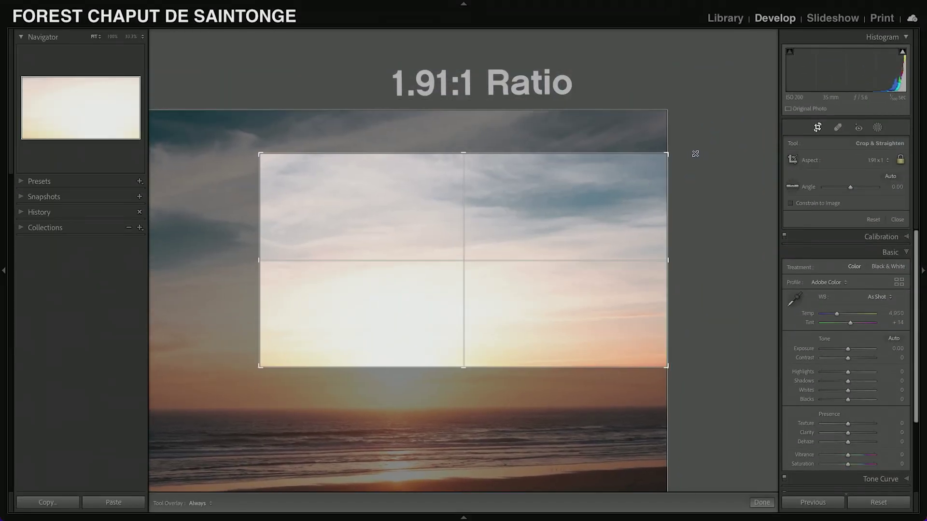
{"action": "left_click_drag", "start_coordinate": [259, 367], "coordinate": [135, 428]}
{"action": "left_click_drag", "start_coordinate": [411, 387], "coordinate": [410, 346]}
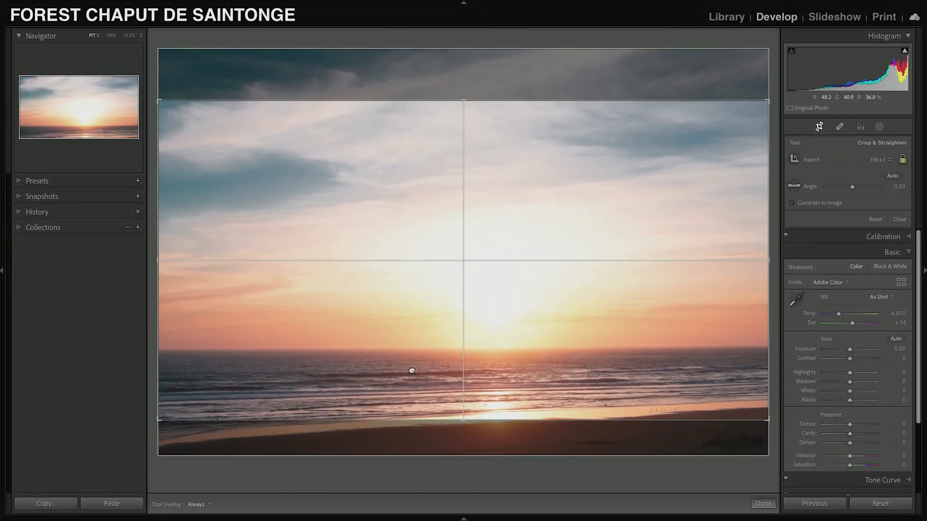
{"action": "left_click_drag", "start_coordinate": [411, 371], "coordinate": [407, 389]}
{"action": "key", "text": "Return"}
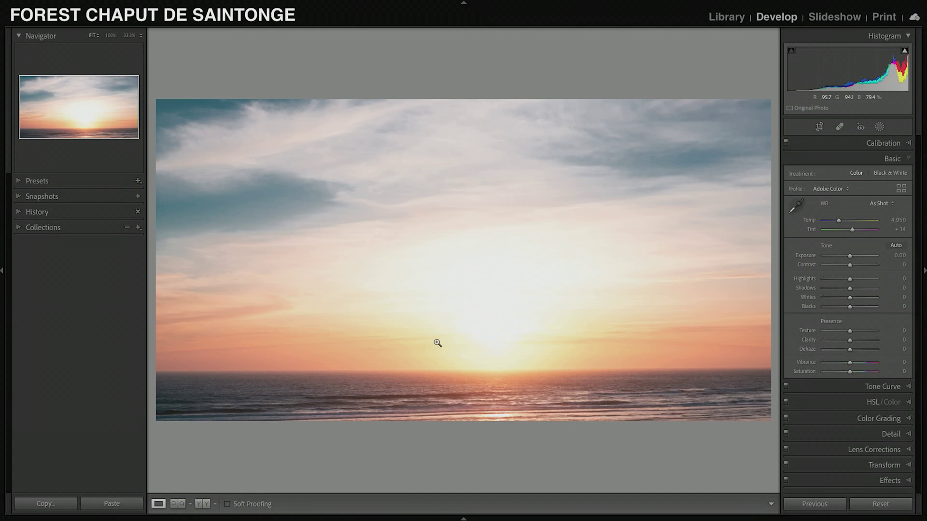
{"action": "key", "text": "g"}
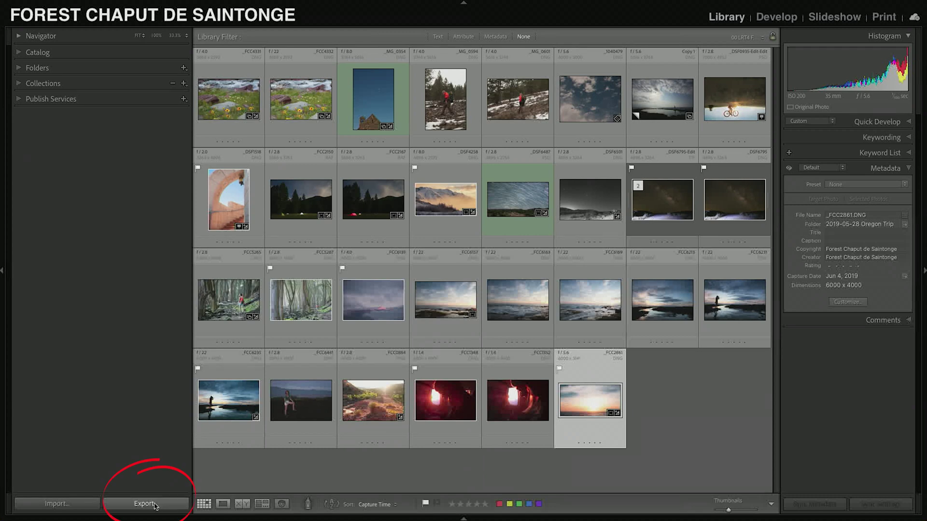
- Open the Export One File dialog for the sunset photo and move it left
{"action": "left_click", "coordinate": [145, 504]}
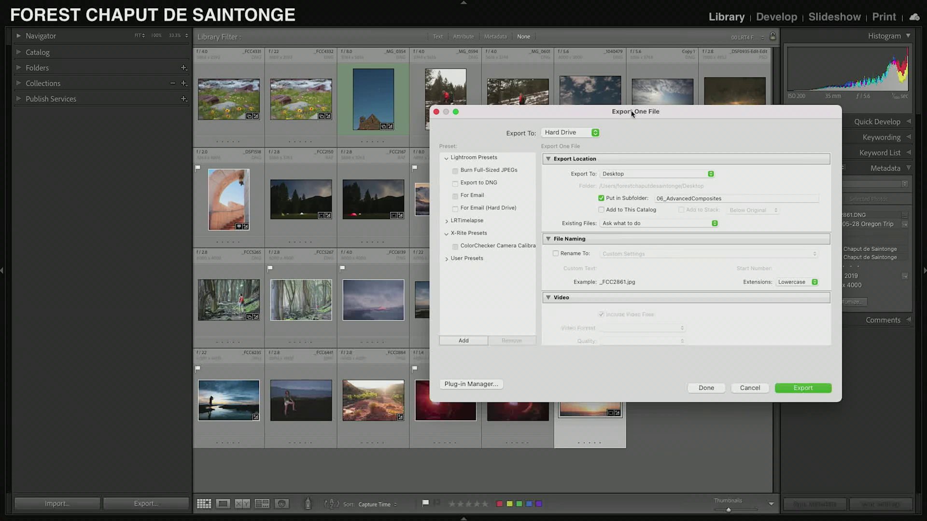
{"action": "left_click_drag", "start_coordinate": [631, 114], "coordinate": [433, 116]}
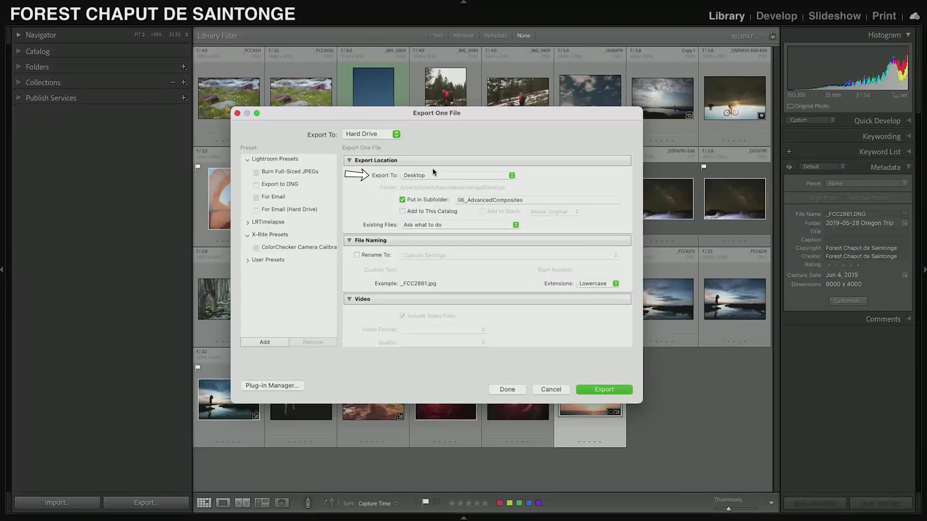
- Keep Desktop as destination, rename the subfolder to 'For Instagram', and uncheck Put in Subfolder
{"action": "left_click", "coordinate": [441, 175]}
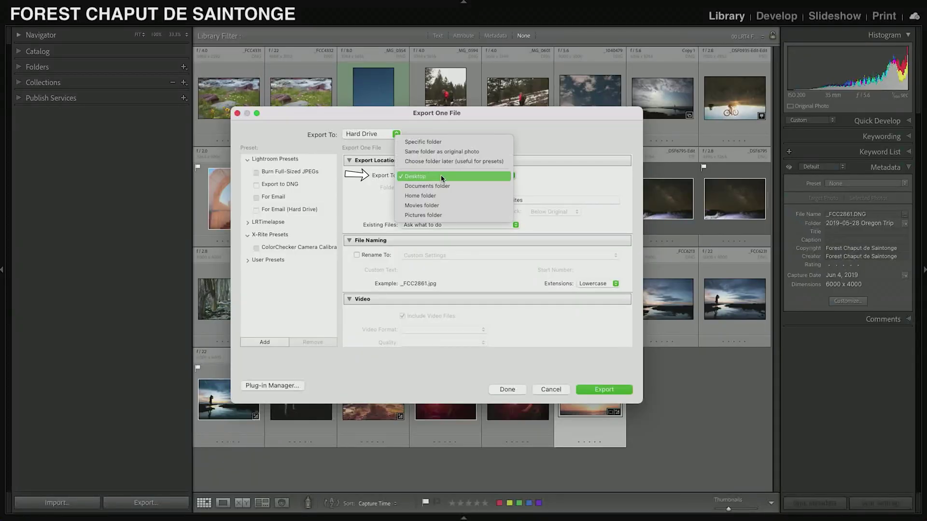
{"action": "left_click", "coordinate": [434, 181]}
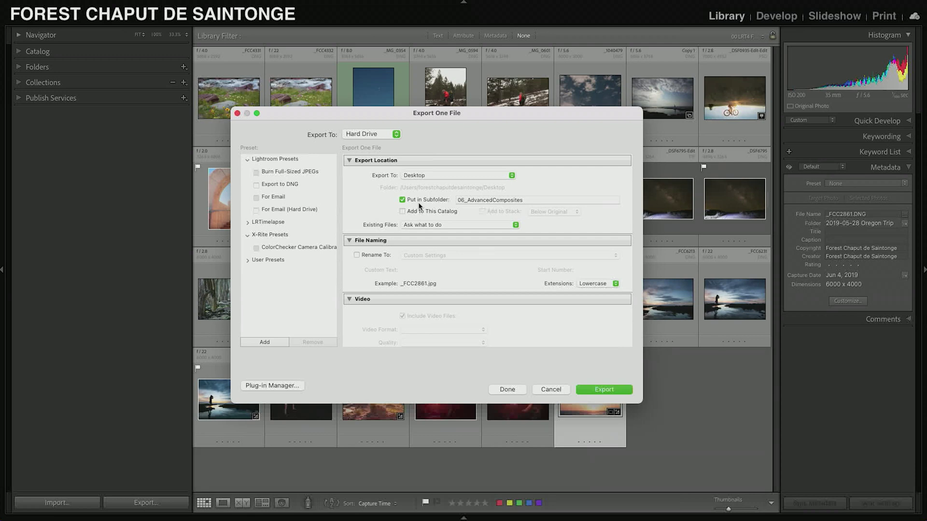
{"action": "double_click", "coordinate": [476, 199]}
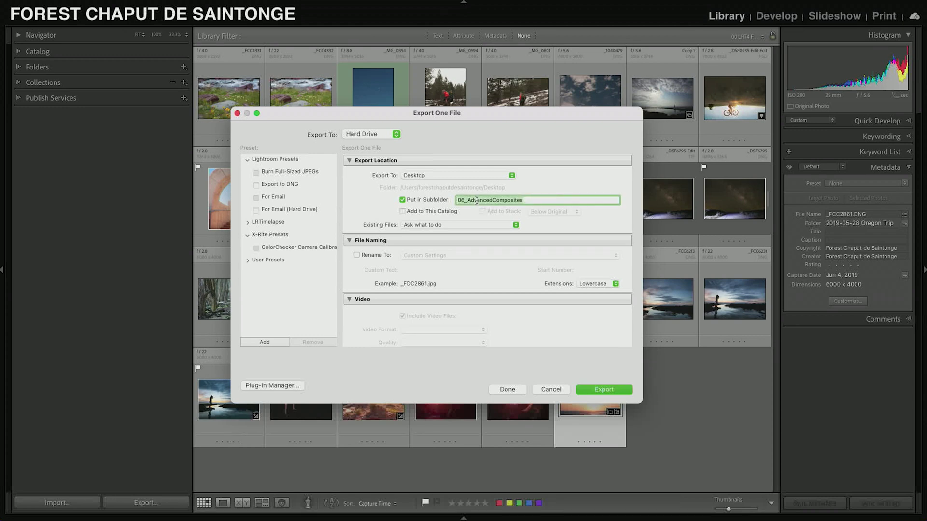
{"action": "type", "text": "For Instagram"}
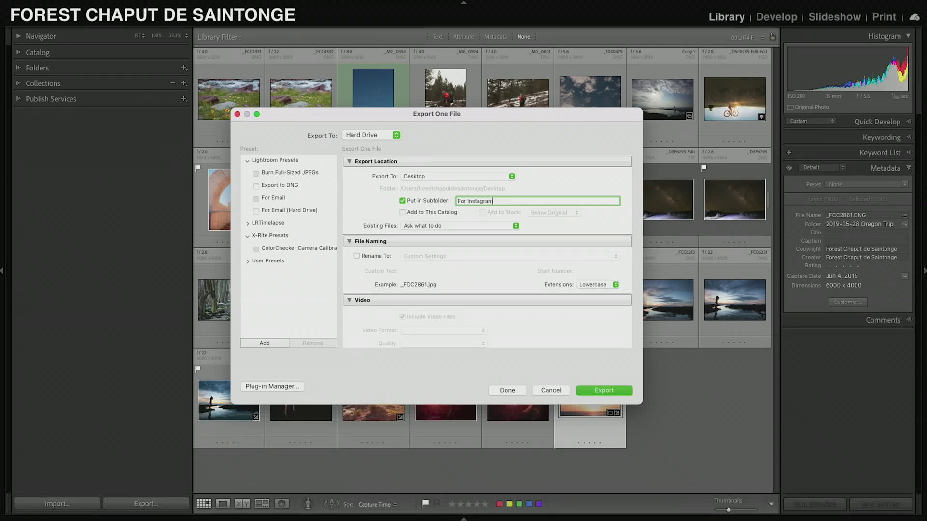
{"action": "left_click", "coordinate": [417, 203]}
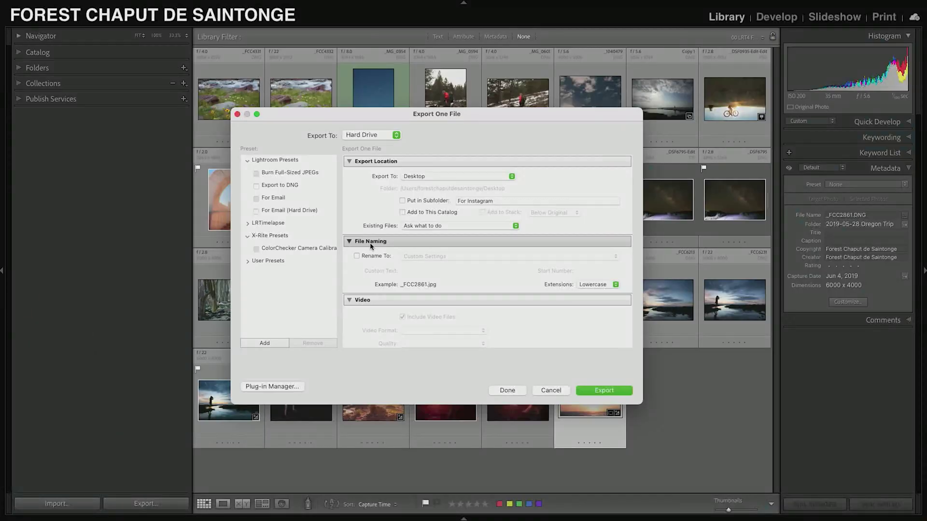
- In File Settings, keep JPEG at quality 100 and switch Color Space from ProPhoto RGB to sRGB
{"action": "left_click", "coordinate": [370, 244]}
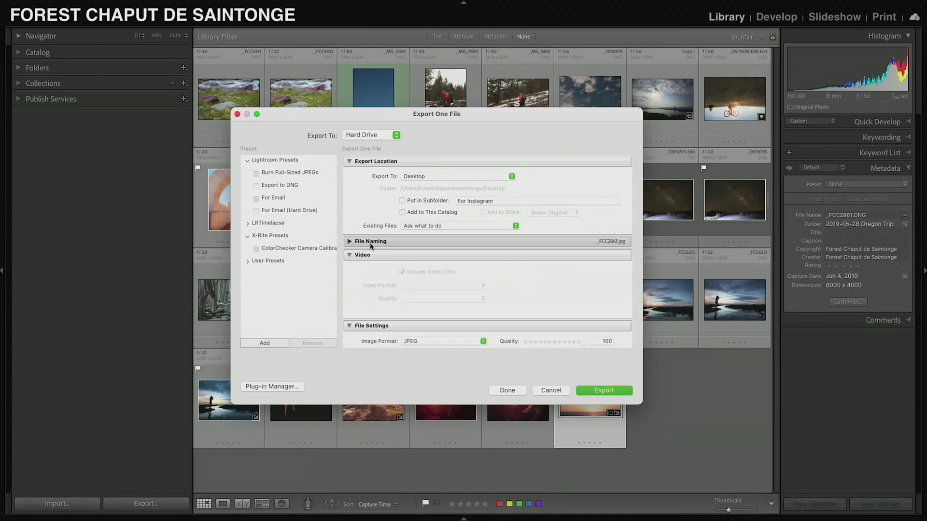
{"action": "left_click", "coordinate": [371, 243]}
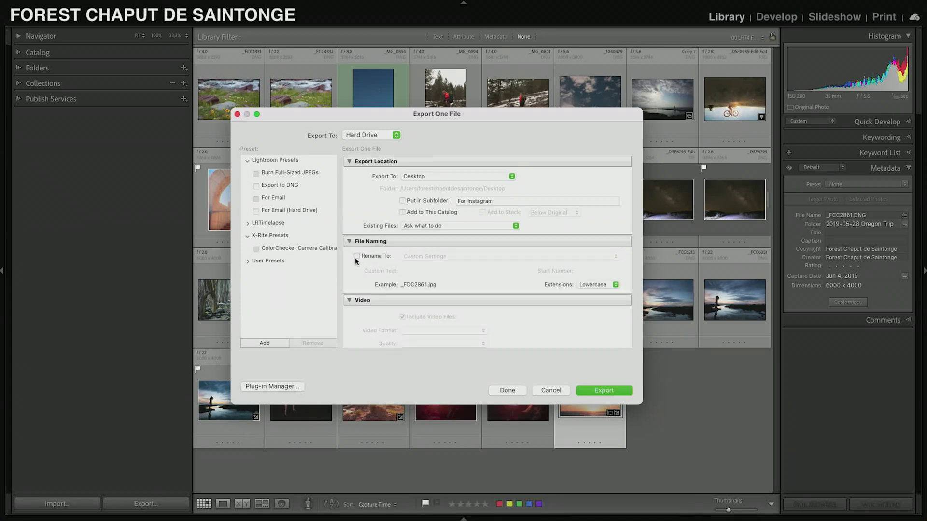
{"action": "left_click", "coordinate": [362, 243]}
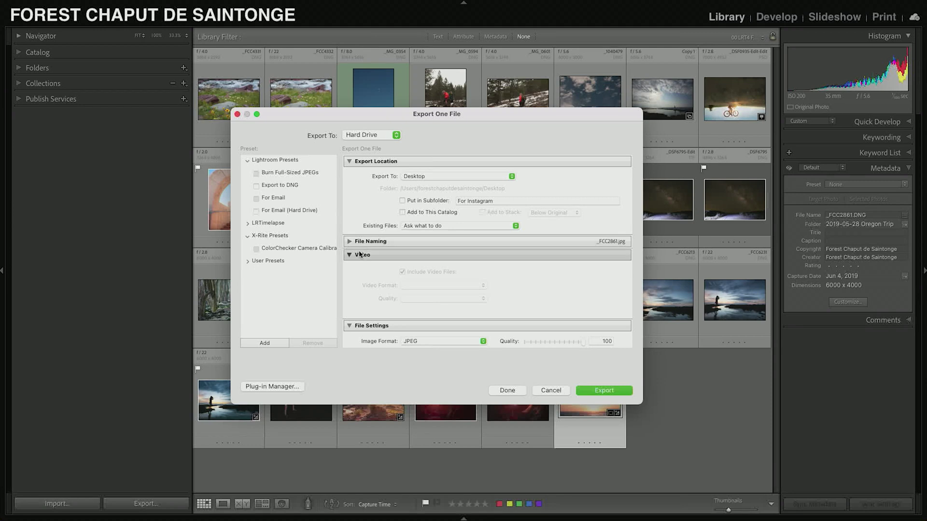
{"action": "left_click", "coordinate": [359, 254]}
{"action": "scroll", "coordinate": [359, 255], "scroll_direction": "down", "scroll_amount": 5}
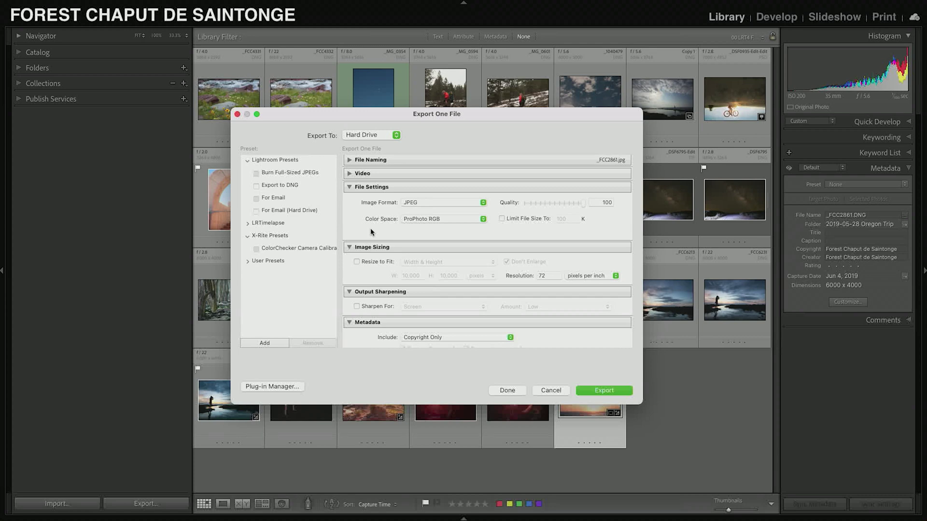
{"action": "left_click", "coordinate": [427, 203]}
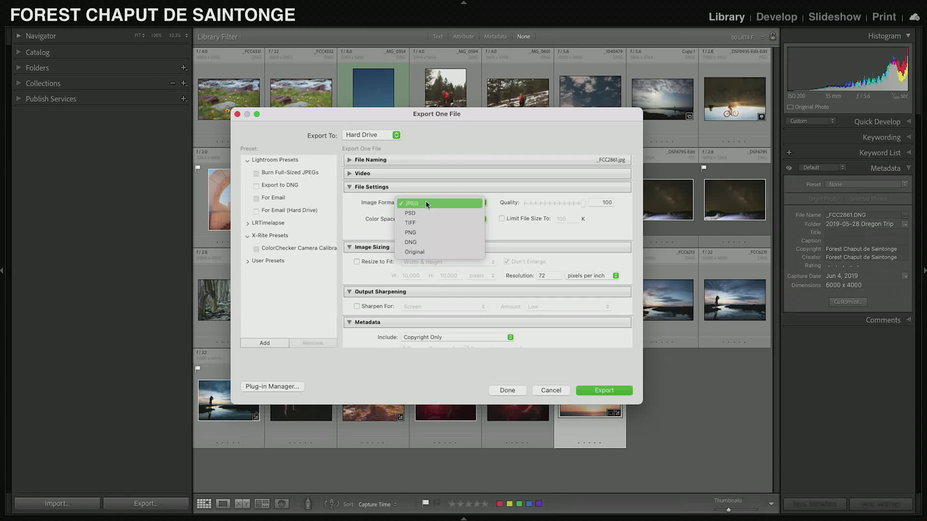
{"action": "left_click", "coordinate": [427, 204]}
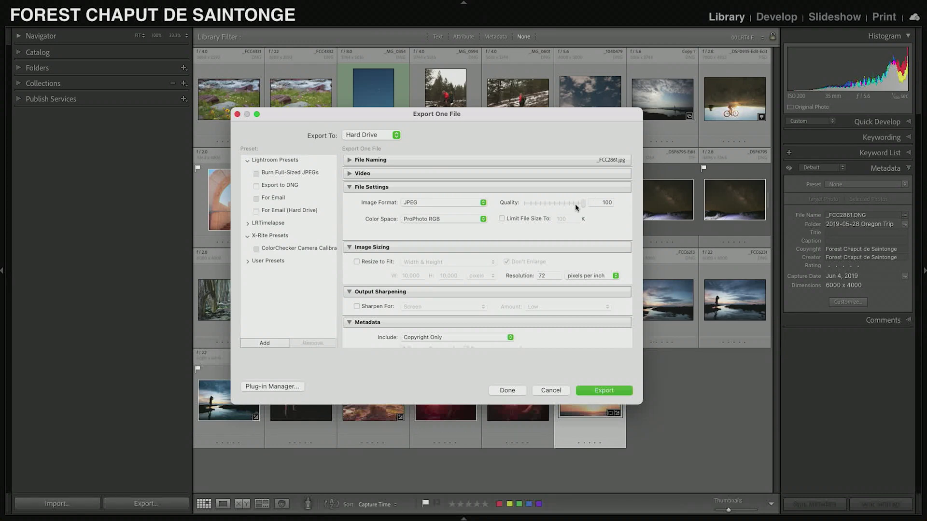
{"action": "left_click", "coordinate": [442, 220]}
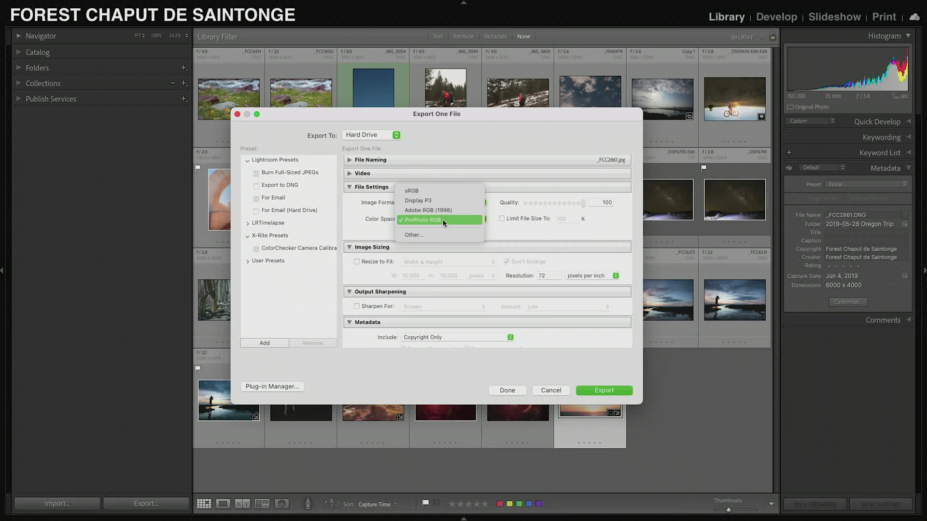
{"action": "left_click", "coordinate": [433, 192]}
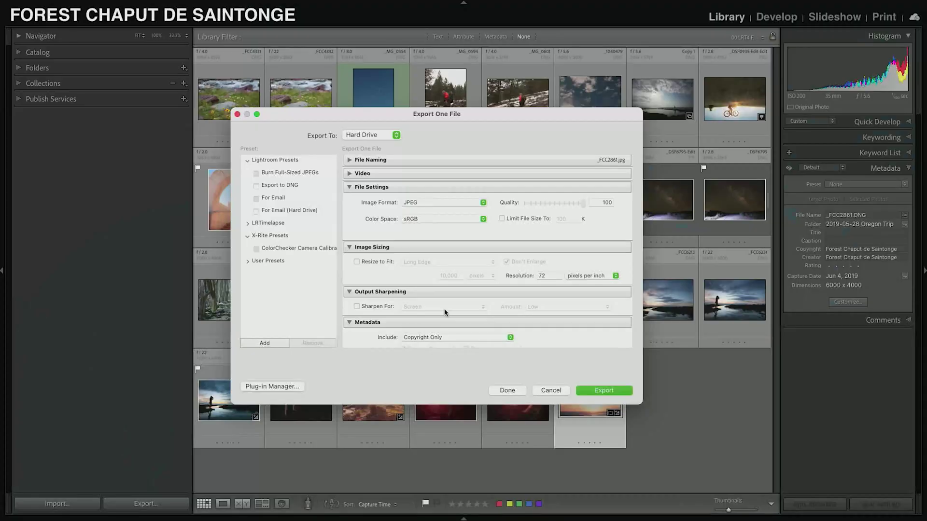
- Enable Resize to Fit in Width & Height mode with a width of 1080 pixels
{"action": "left_click", "coordinate": [358, 261]}
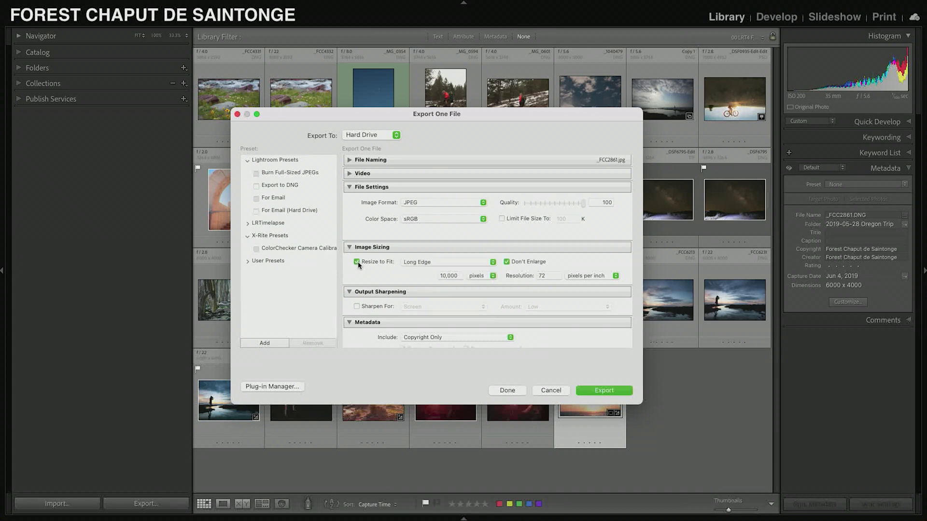
{"action": "left_click", "coordinate": [420, 261]}
{"action": "left_click", "coordinate": [412, 275]}
{"action": "left_click", "coordinate": [434, 262]}
{"action": "left_click", "coordinate": [434, 263]}
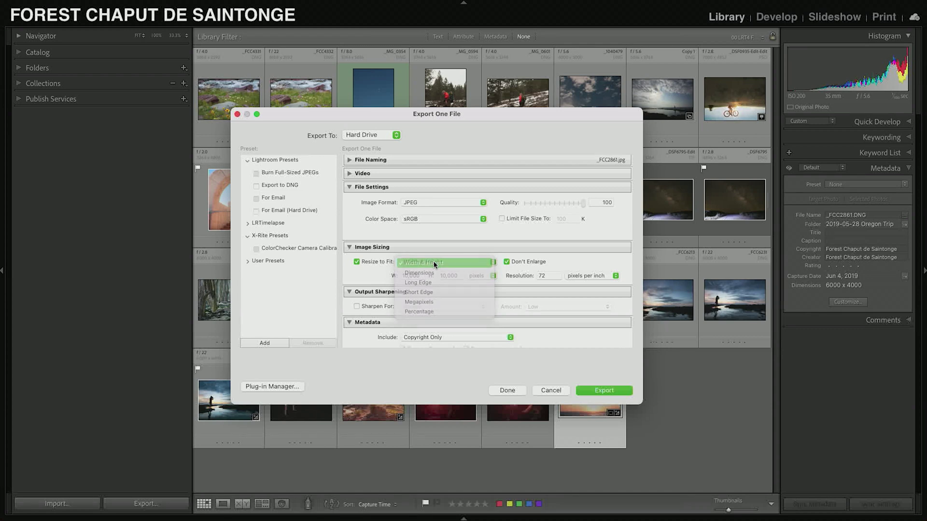
{"action": "left_click", "coordinate": [410, 276]}
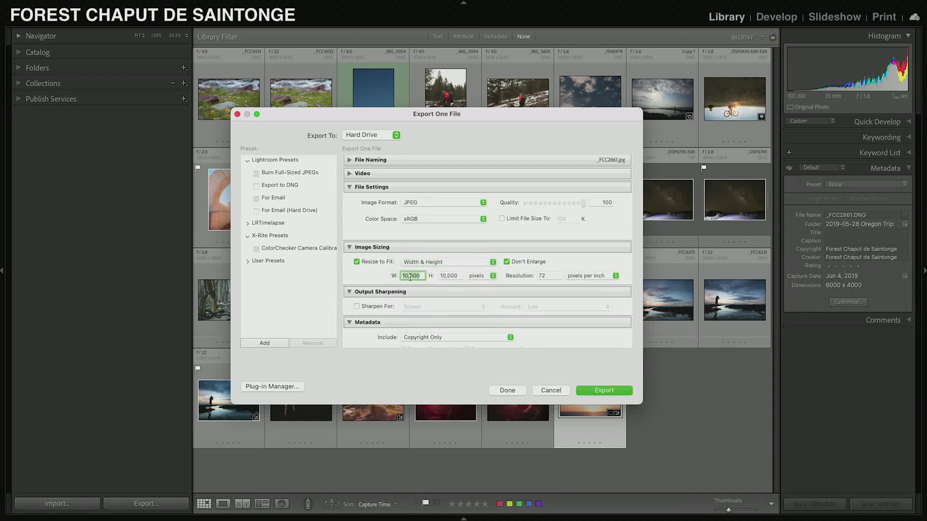
{"action": "type", "text": "1080"}
- Replace the export height of 10,000 with 5000 pixels
{"action": "left_click", "coordinate": [450, 275]}
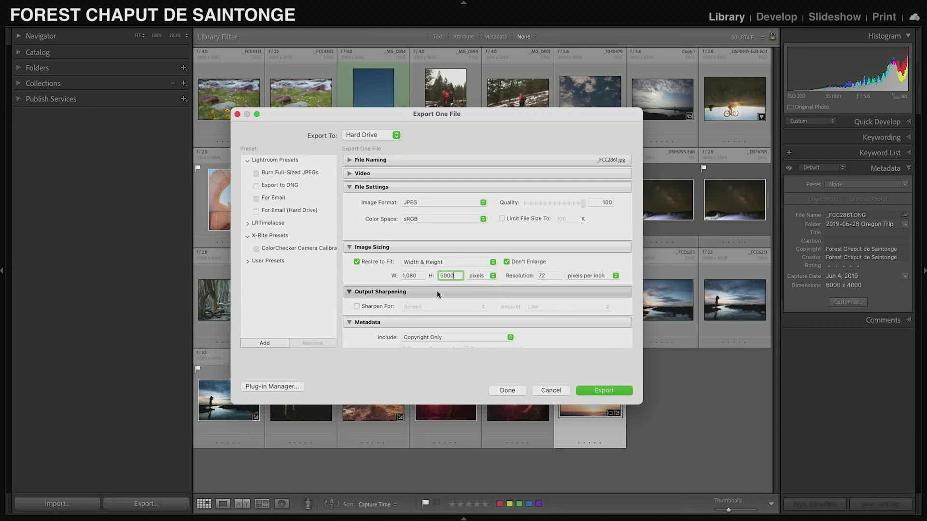
- Check Sharpen For with Screen selected and the Amount kept at Low
{"action": "left_click", "coordinate": [357, 306]}
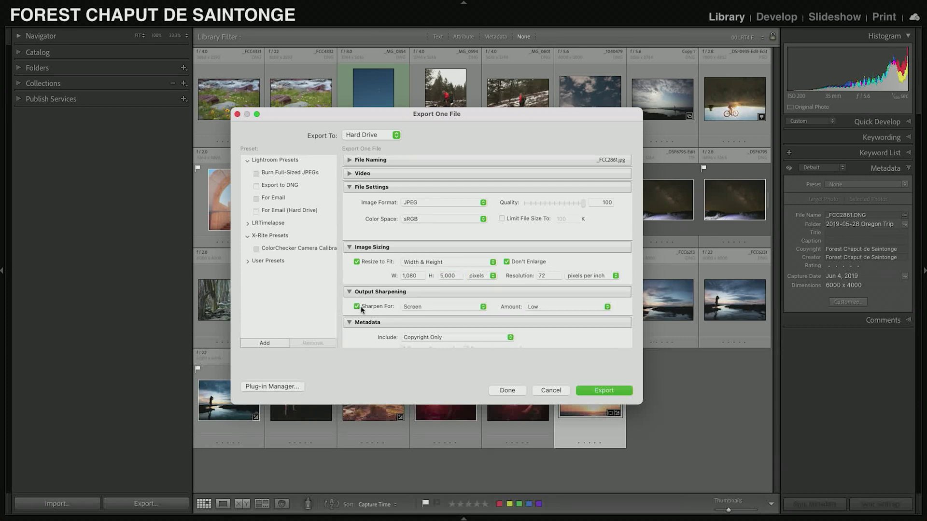
{"action": "left_click", "coordinate": [546, 306]}
{"action": "left_click", "coordinate": [389, 306]}
{"action": "scroll", "coordinate": [551, 297], "scroll_direction": "down", "scroll_amount": 5}
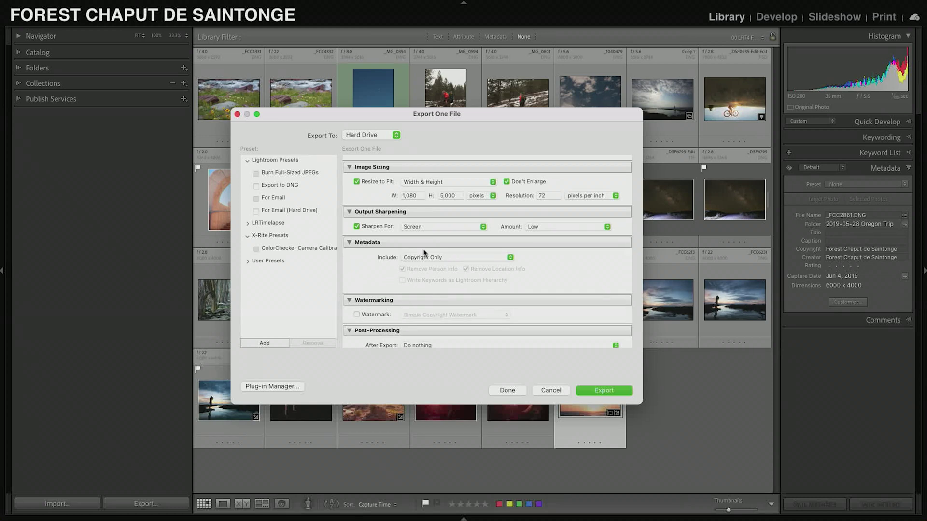
- Set export metadata to Copyright Only, then collapse the Post-Processing, Watermarking and Metadata sections
{"action": "left_click", "coordinate": [439, 258]}
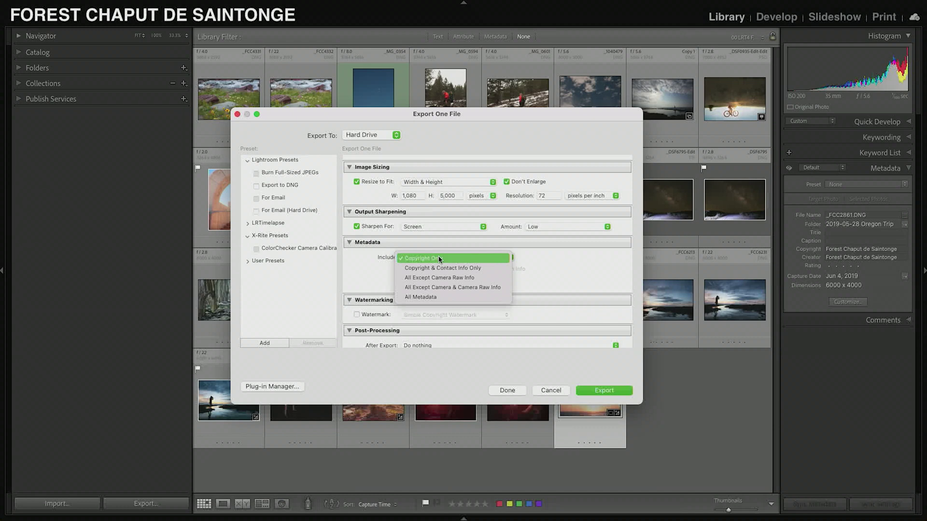
{"action": "left_click", "coordinate": [351, 301]}
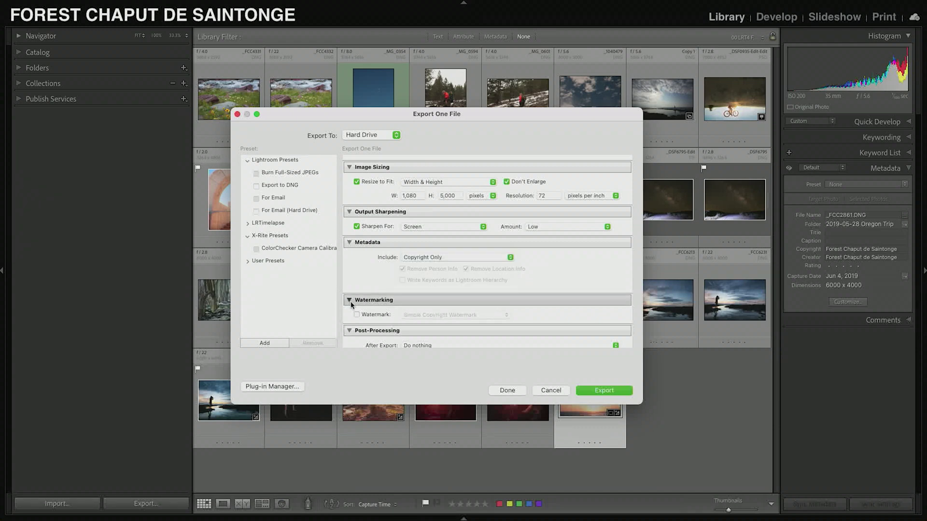
{"action": "left_click", "coordinate": [350, 332]}
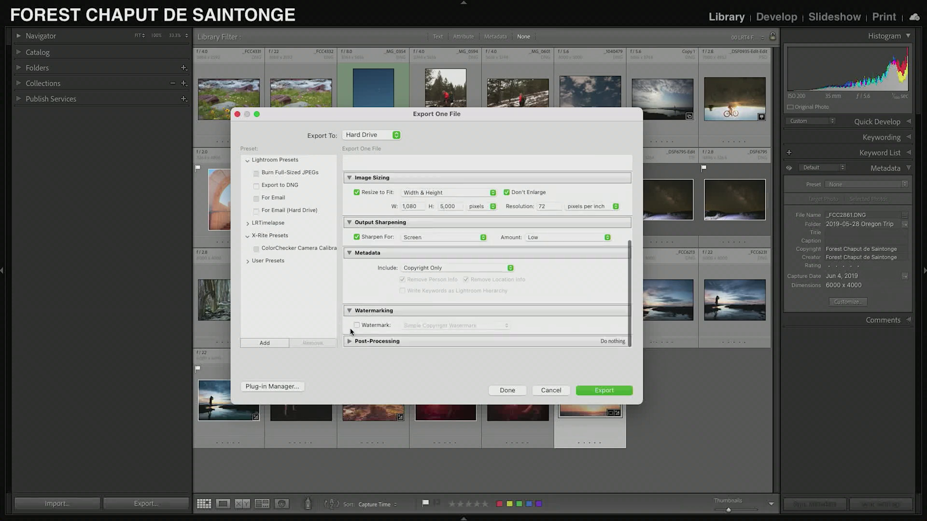
{"action": "left_click", "coordinate": [350, 314]}
{"action": "left_click", "coordinate": [349, 270]}
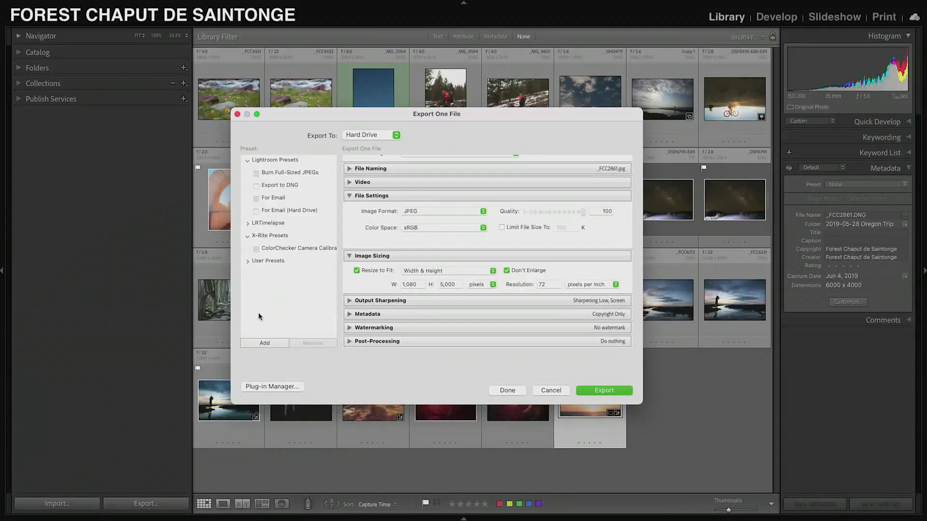
- Save the export settings as a user preset named 'For Instagram' and collapse the User Presets folder
{"action": "left_click", "coordinate": [264, 343]}
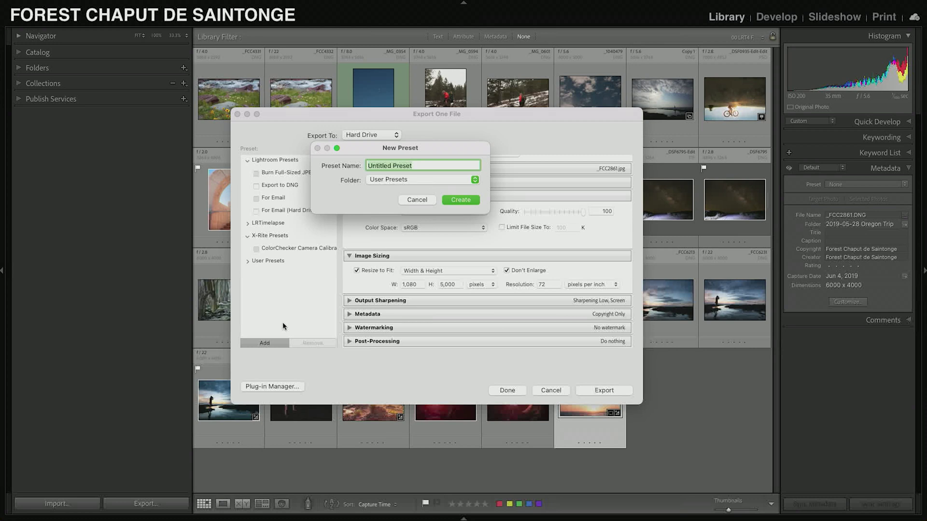
{"action": "type", "text": "For Instagram"}
{"action": "left_click", "coordinate": [459, 200]}
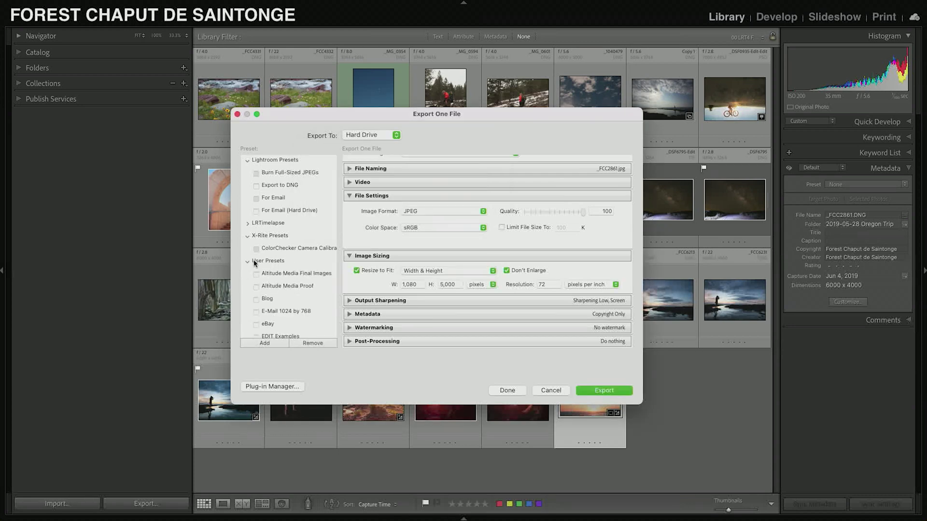
{"action": "left_click", "coordinate": [247, 262]}
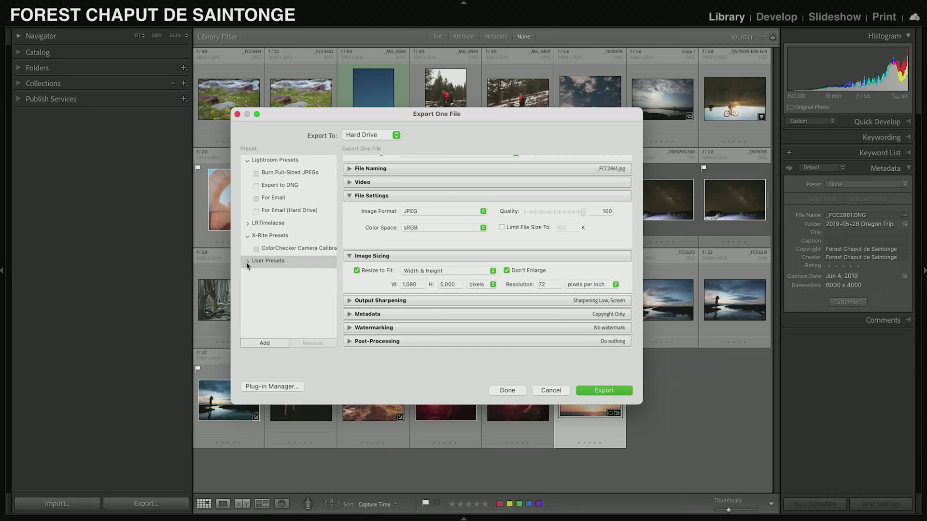
- Export the photo, hide Lightroom, preview _FCC2861.jpg on the Desktop and show its Get Info window
{"action": "key", "text": "Escape"}
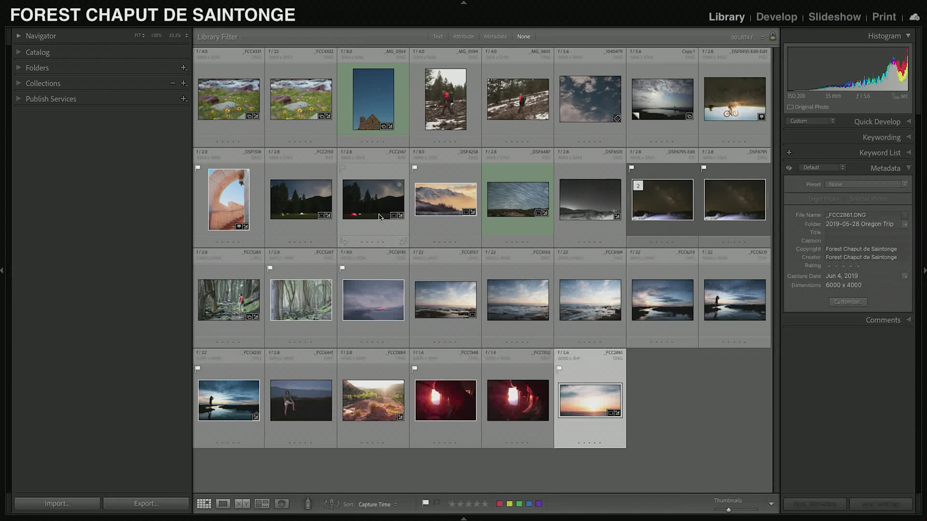
{"action": "key", "text": "super+h"}
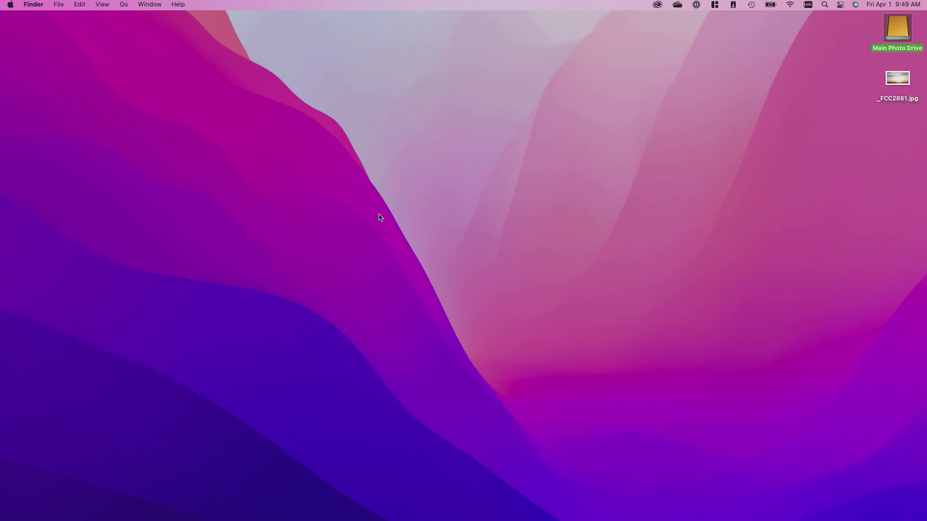
{"action": "left_click", "coordinate": [902, 78]}
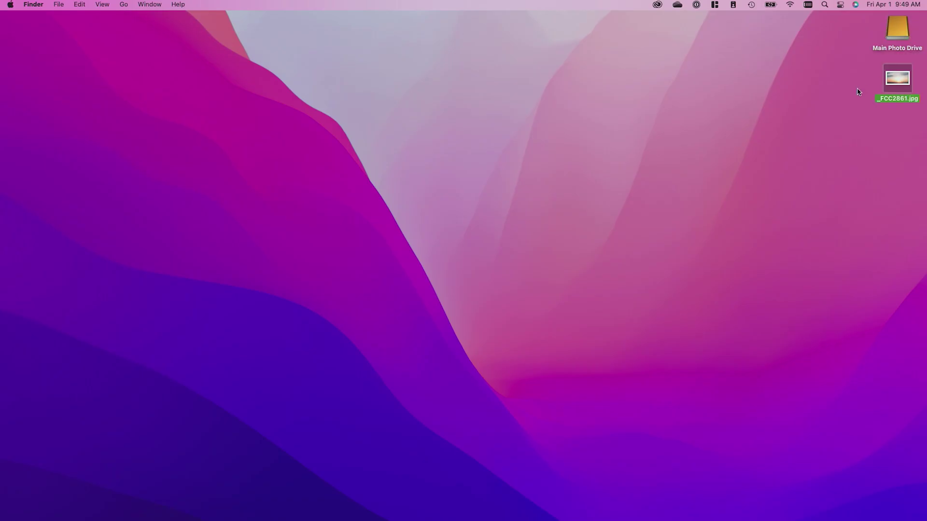
{"action": "key", "text": "space"}
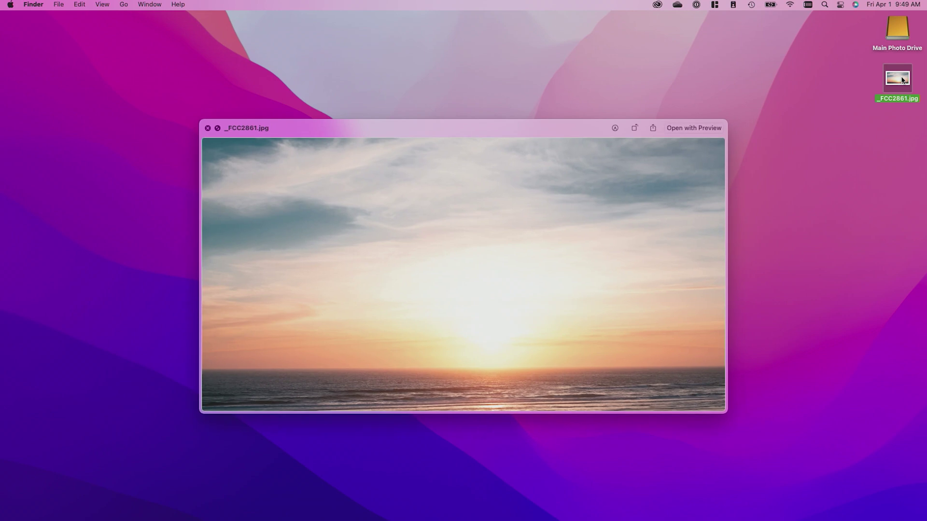
{"action": "key", "text": "space"}
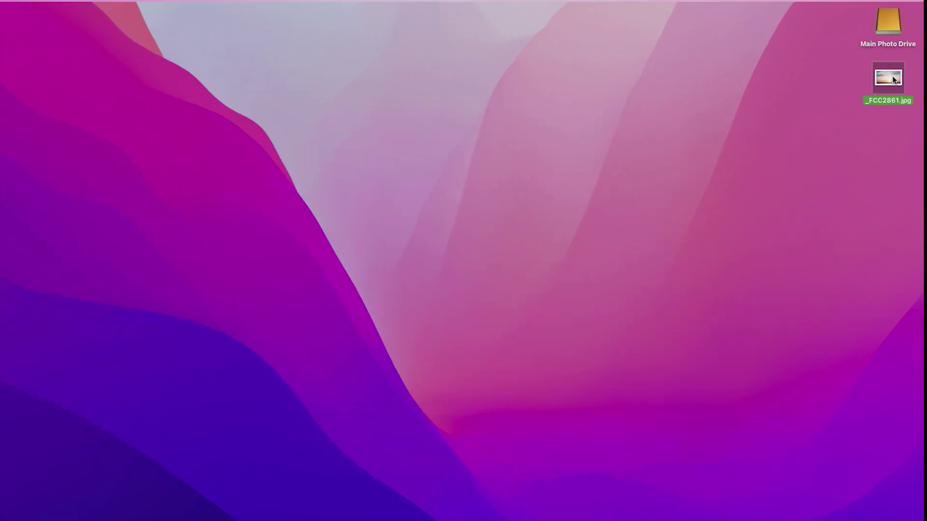
{"action": "right_click", "coordinate": [901, 78]}
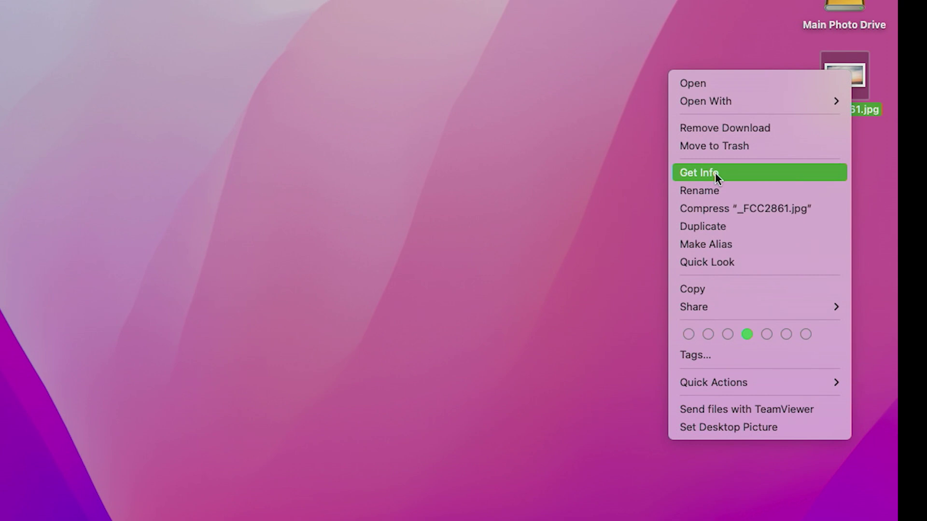
{"action": "left_click", "coordinate": [714, 172]}
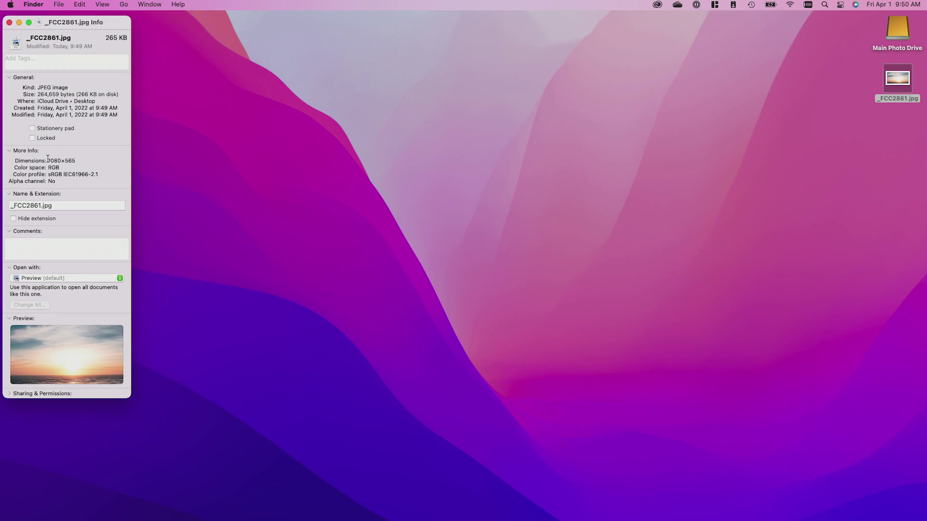
{"action": "left_click_drag", "start_coordinate": [48, 160], "coordinate": [76, 161]}
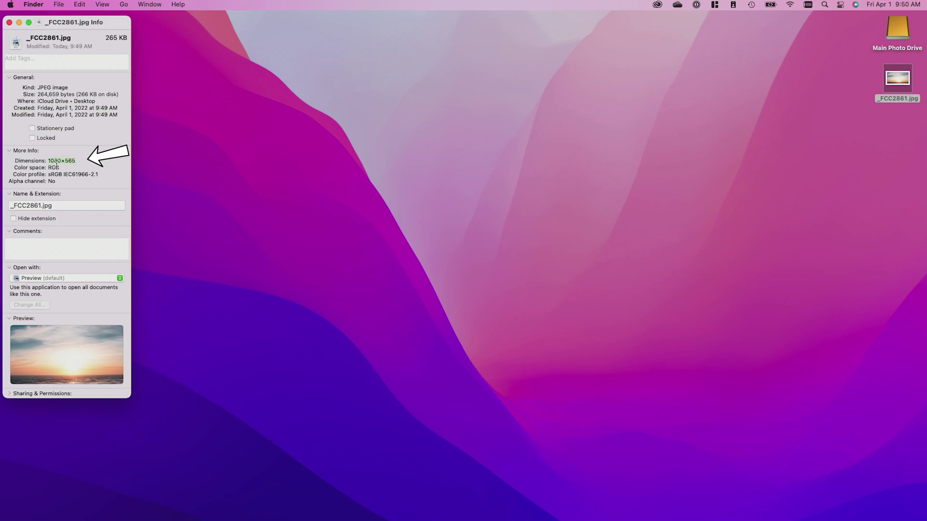